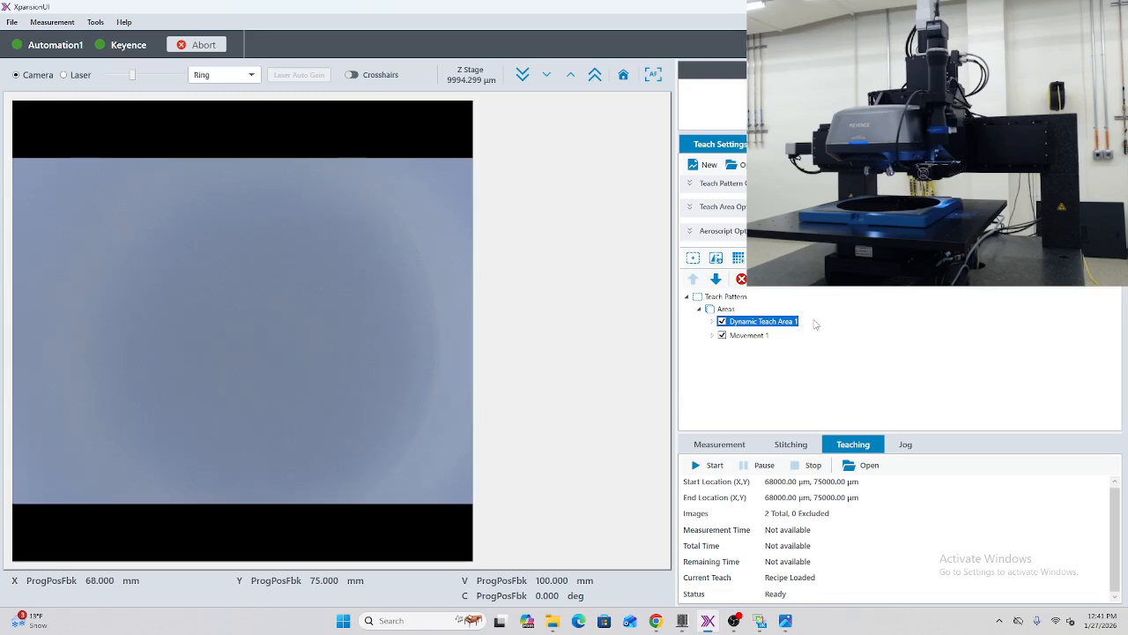
Step: Review the scanning settings and position of Dynamic Teach Area 1, keeping them as they are
click(756, 335)
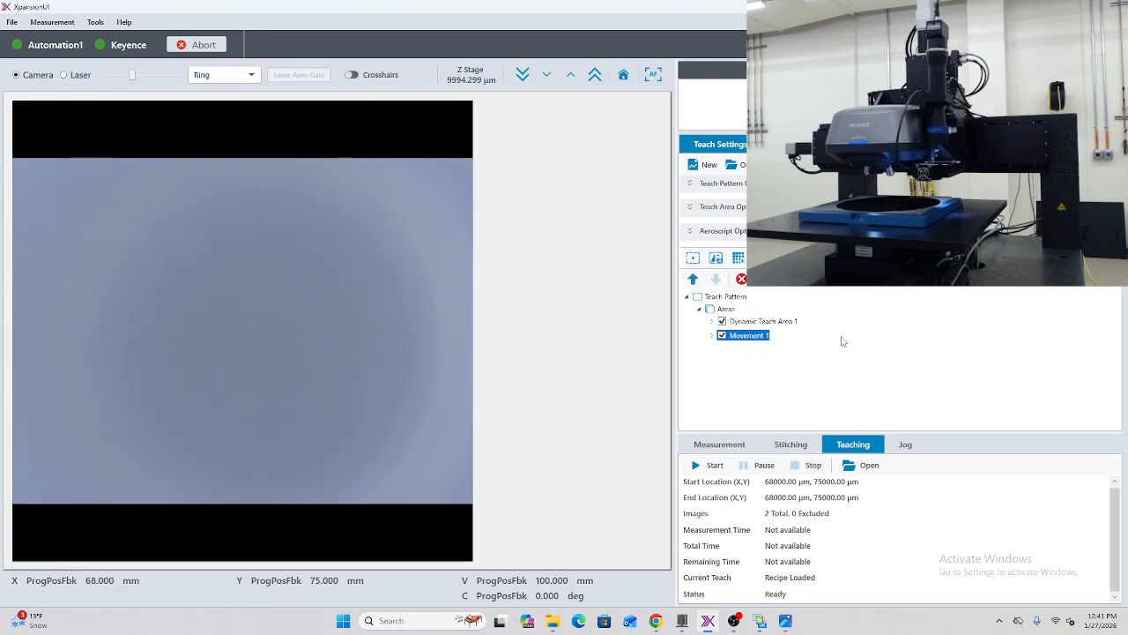
click(754, 321)
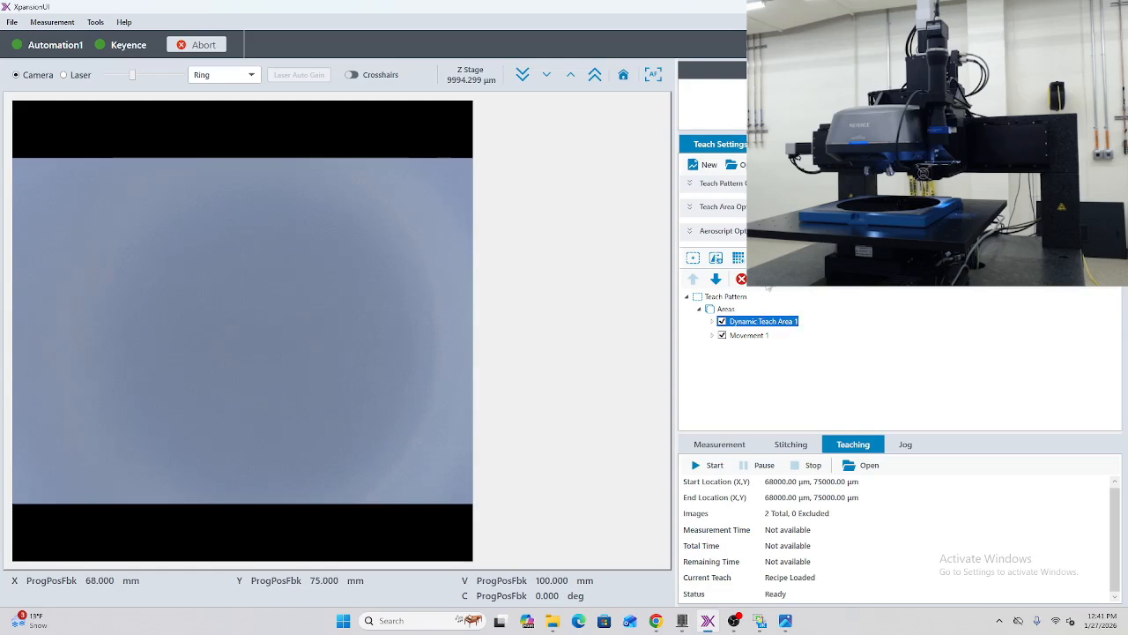
double_click(758, 321)
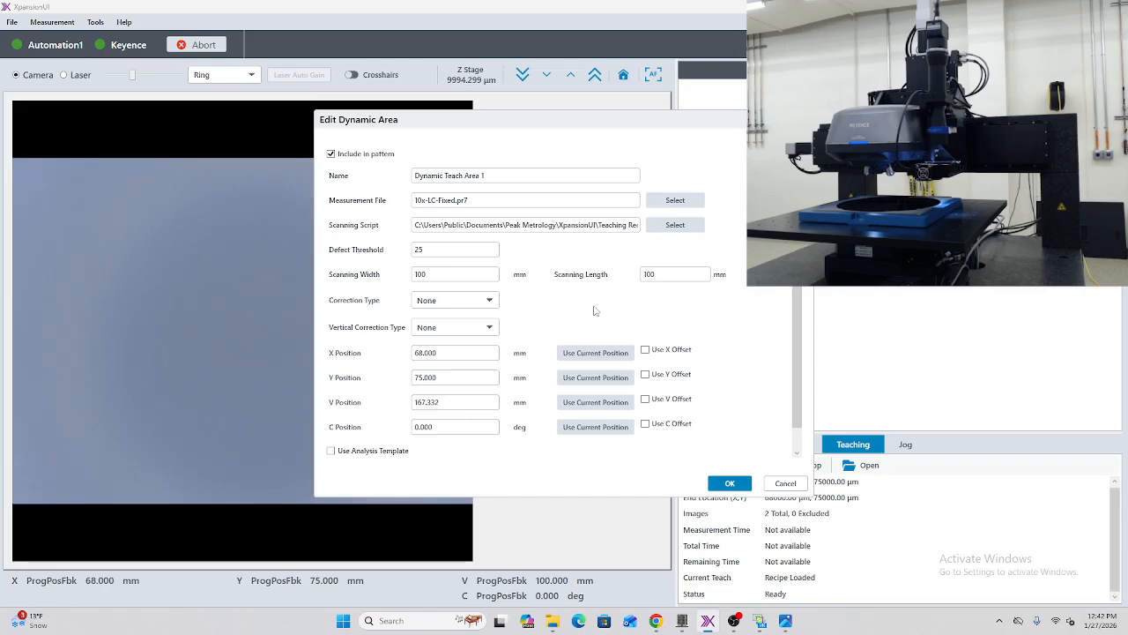
click(728, 485)
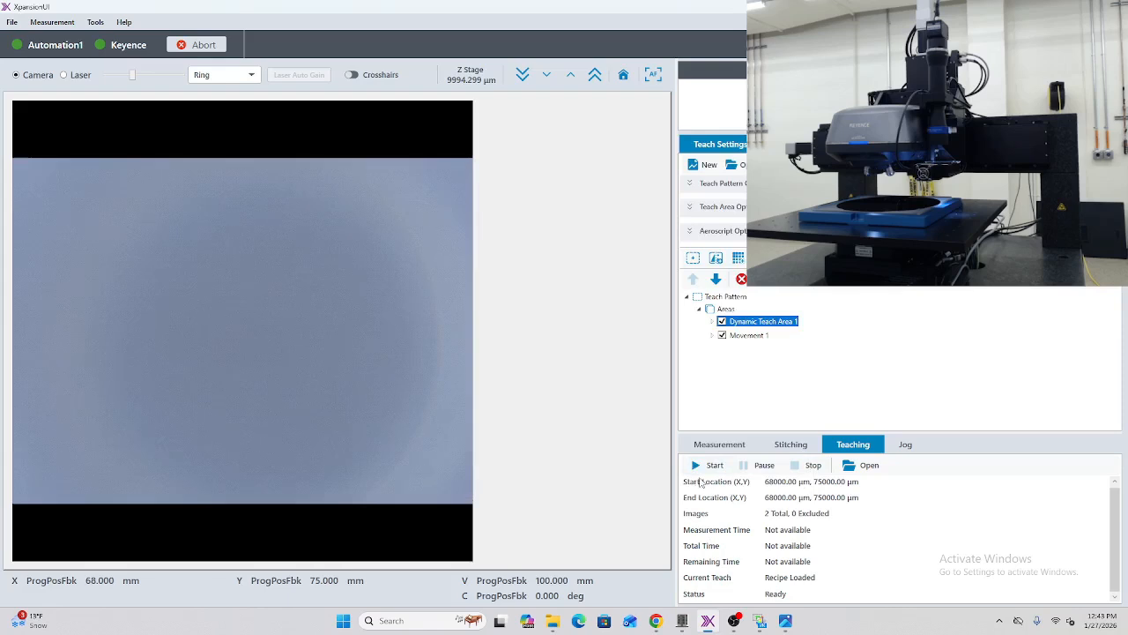
Step: Run the teach pattern and look through the inspection points generated for Dynamic Teach Area 1
click(710, 465)
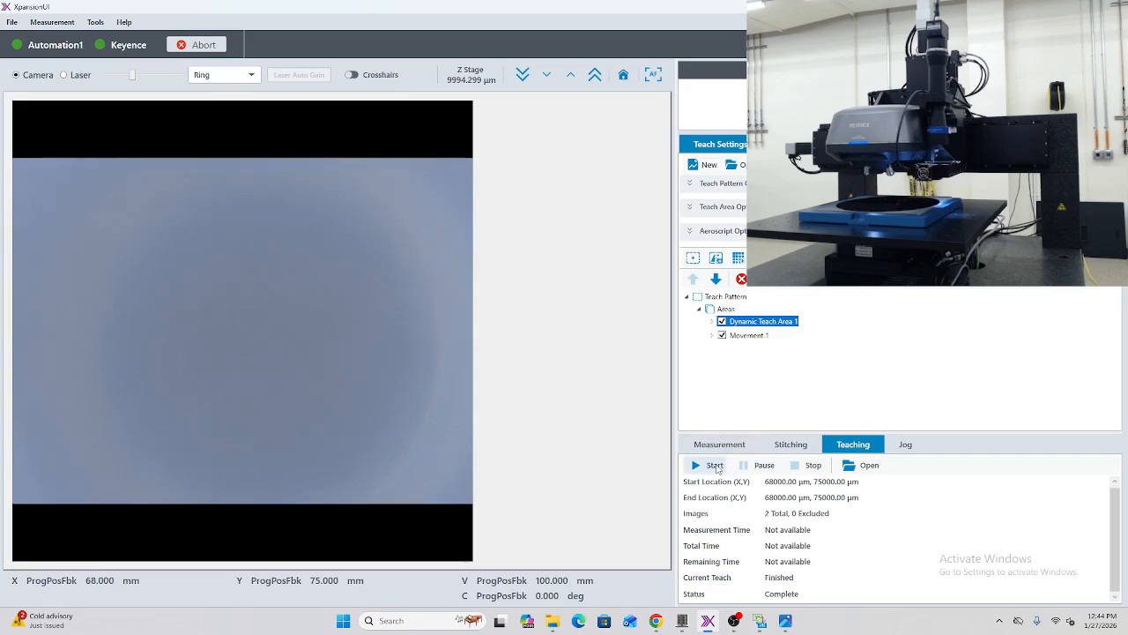
click(714, 465)
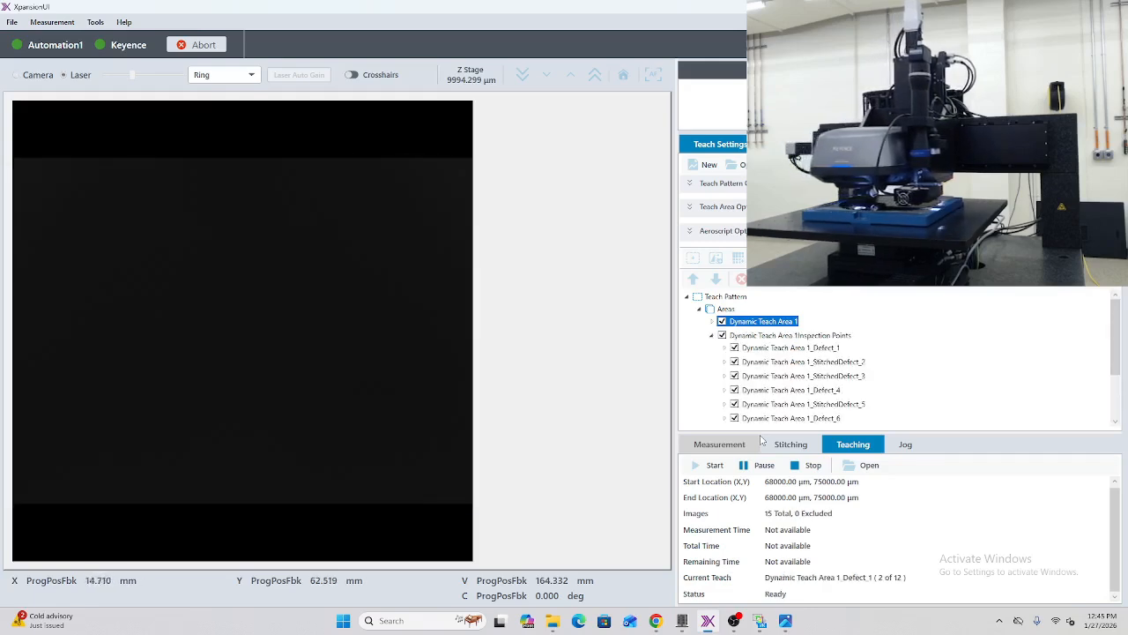
scroll(925, 383, down, 1)
scroll(846, 386, up, 1)
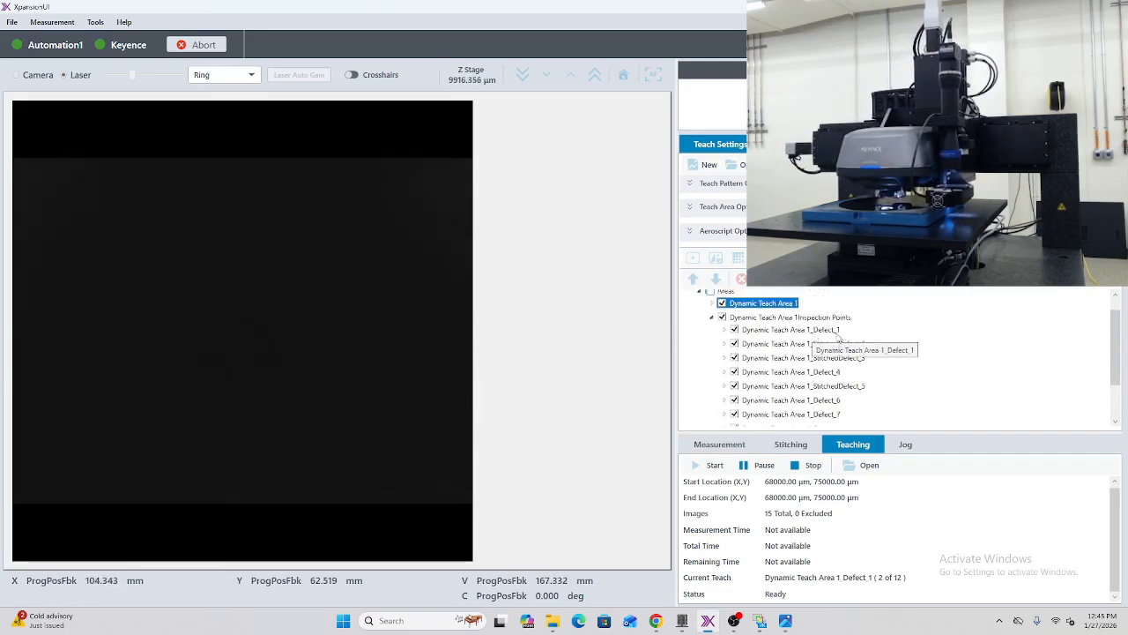
scroll(864, 361, down, 2)
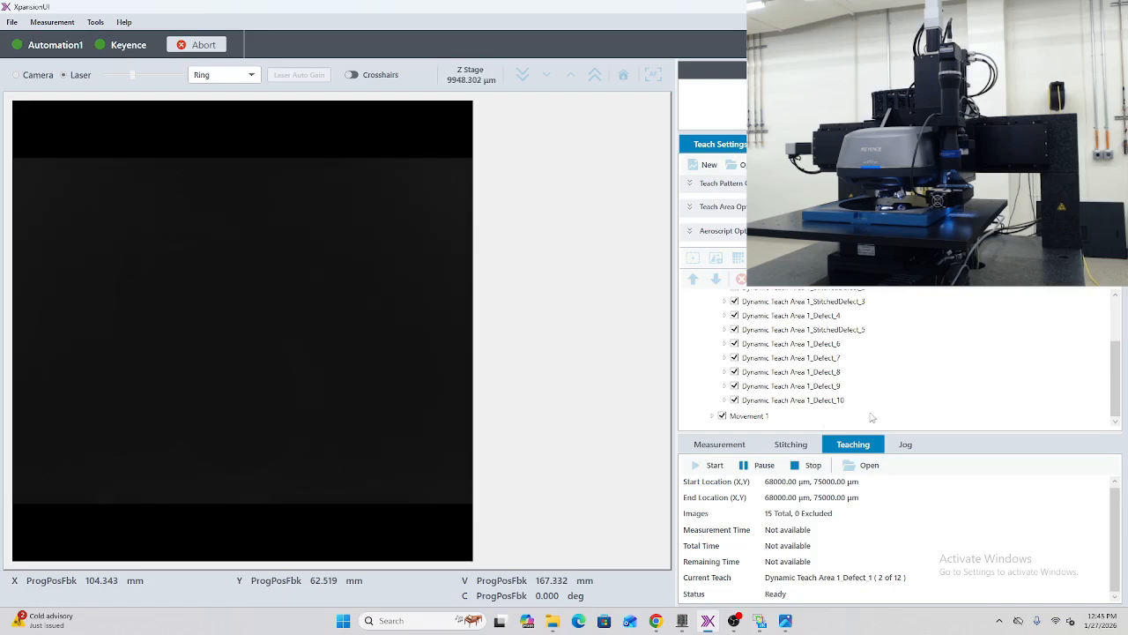
scroll(914, 407, up, 2)
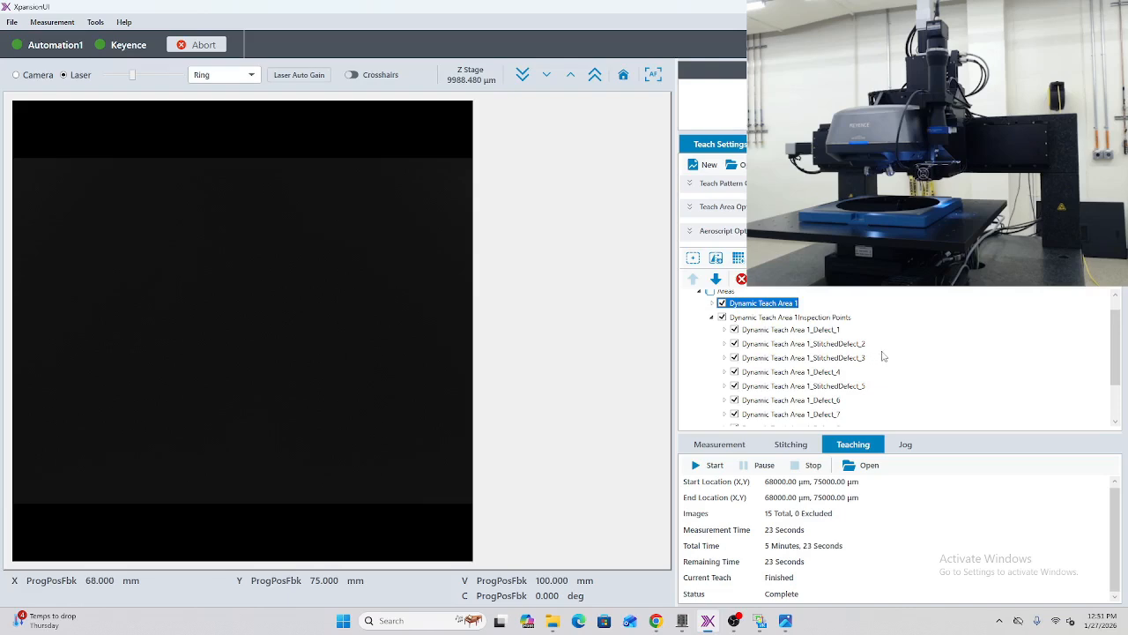
Step: Move the stage to Dynamic Teach Area 1_Defect_8 and show it in the Camera view with Ring lighting
scroll(884, 352, down, 1)
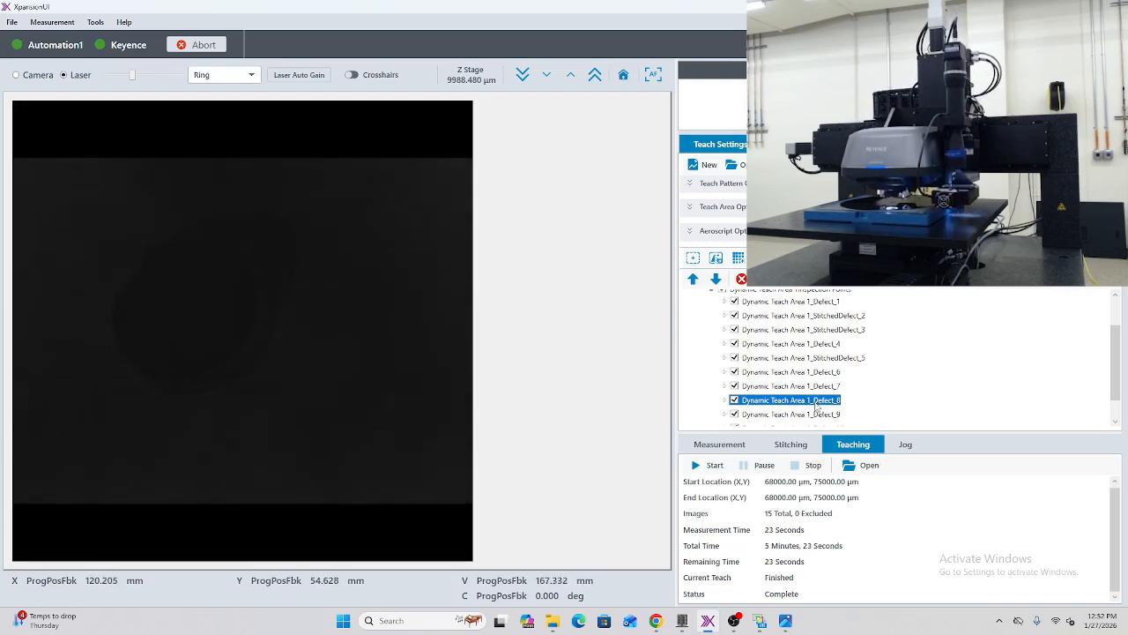
click(28, 75)
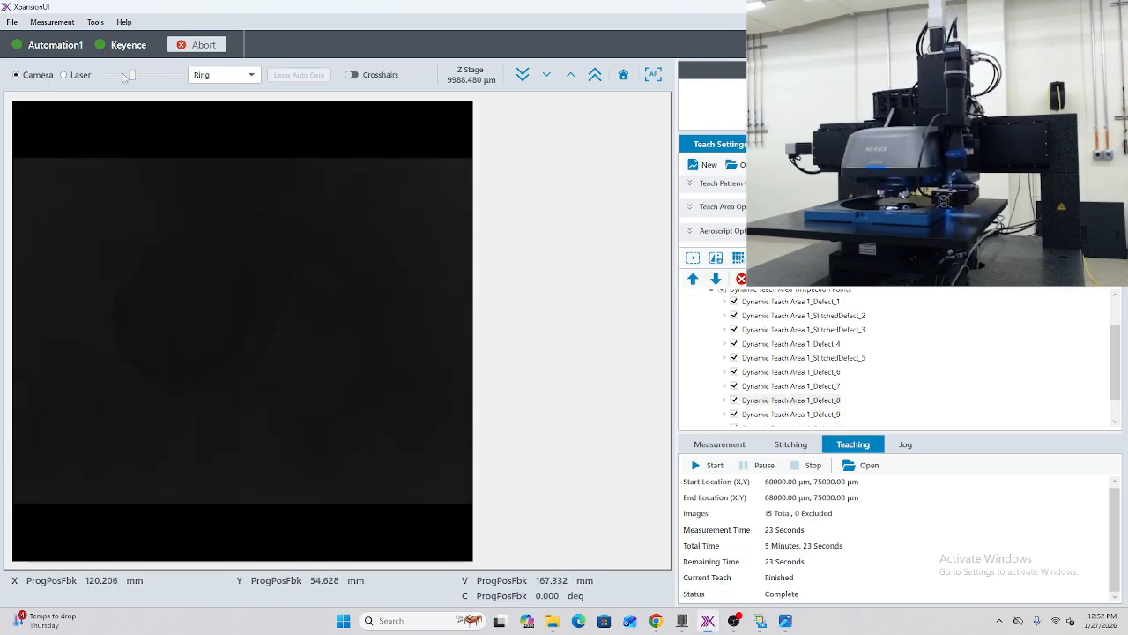
click(221, 75)
click(362, 55)
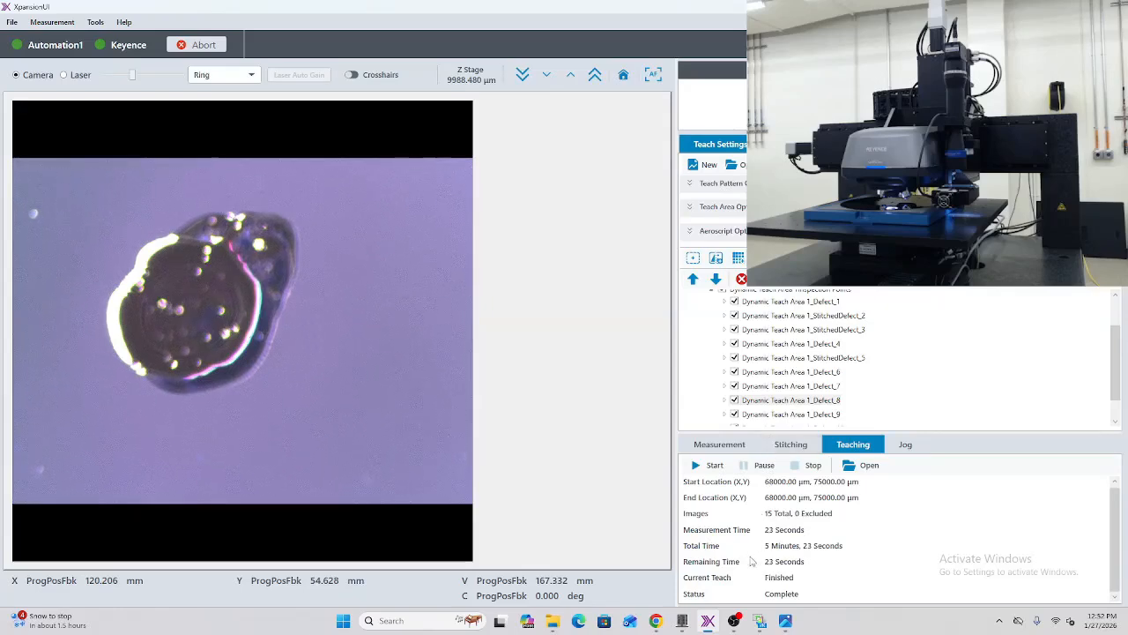
Step: Switch to the image viewer and compare the same defect in the scan 0000004.png with the live camera image
click(746, 619)
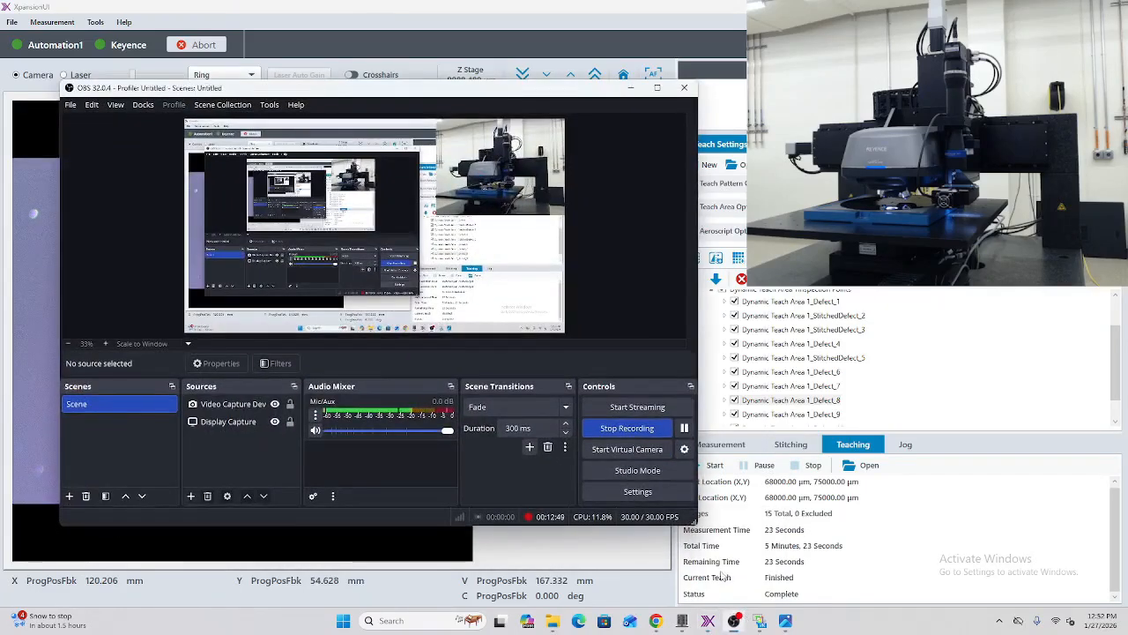
click(746, 622)
click(785, 621)
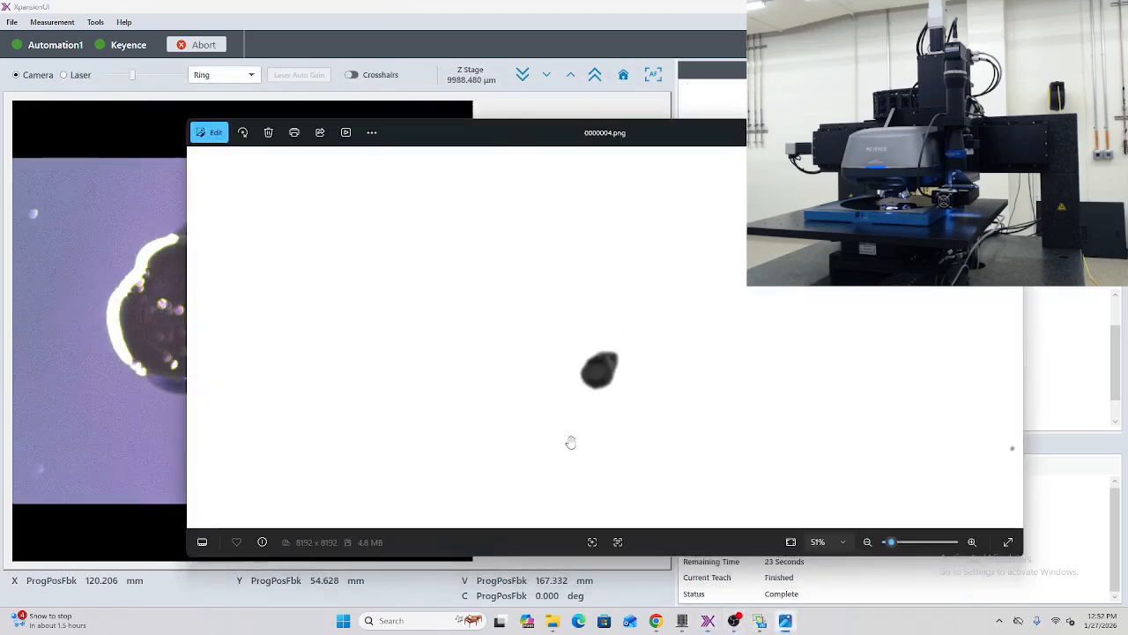
scroll(630, 361, down, 5)
scroll(619, 360, down, 1)
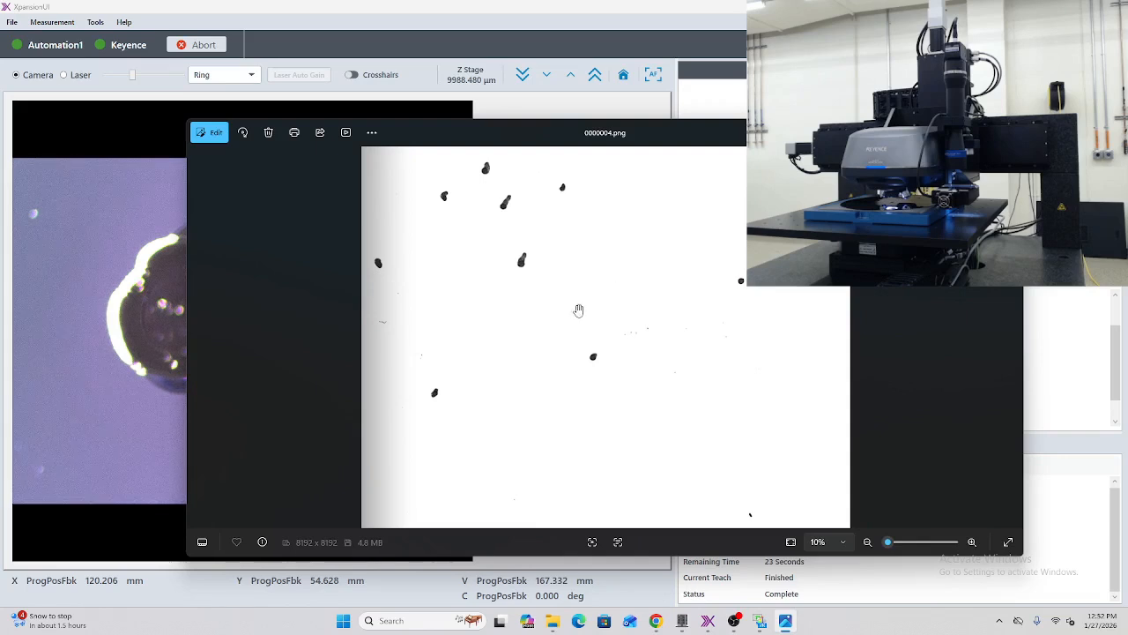
scroll(590, 358, up, 2)
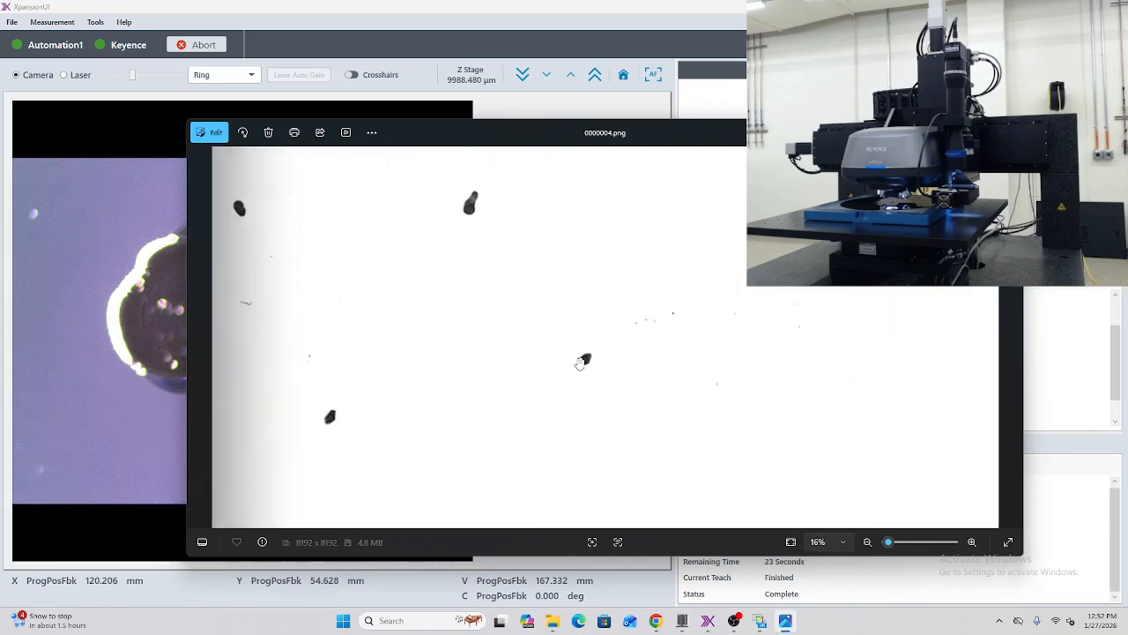
scroll(582, 361, up, 8)
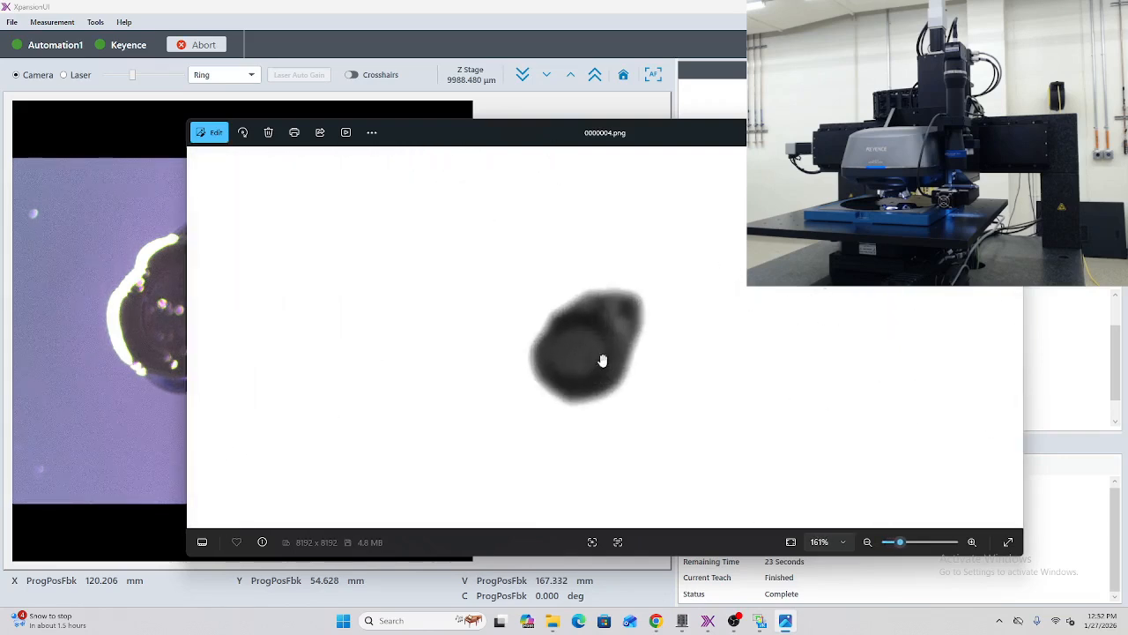
drag(633, 132, 765, 123)
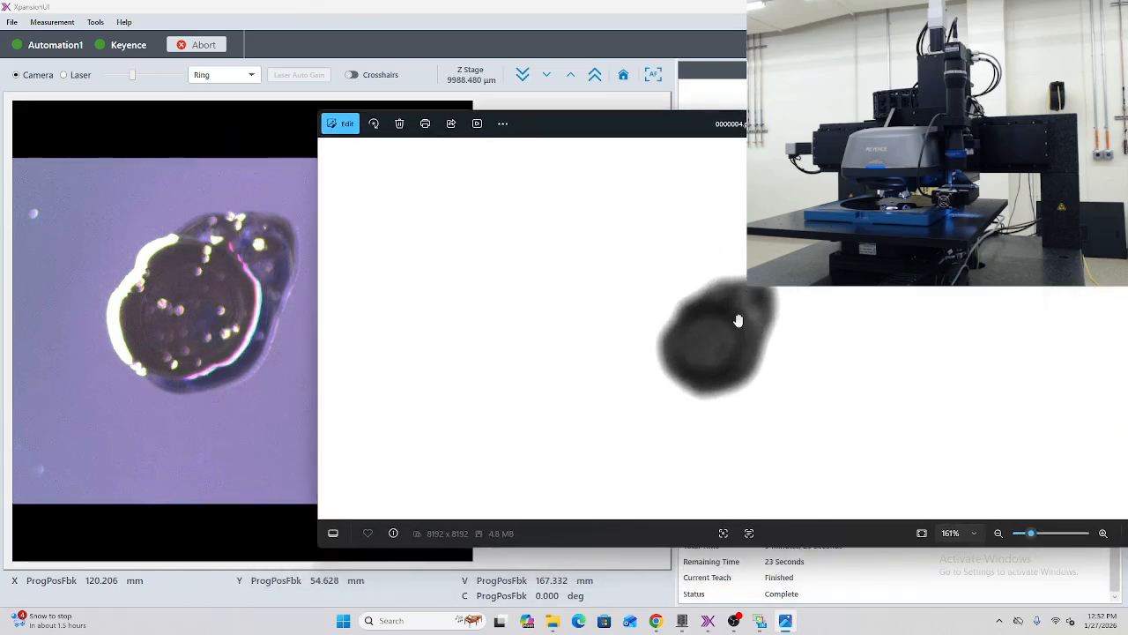
scroll(739, 320, down, 4)
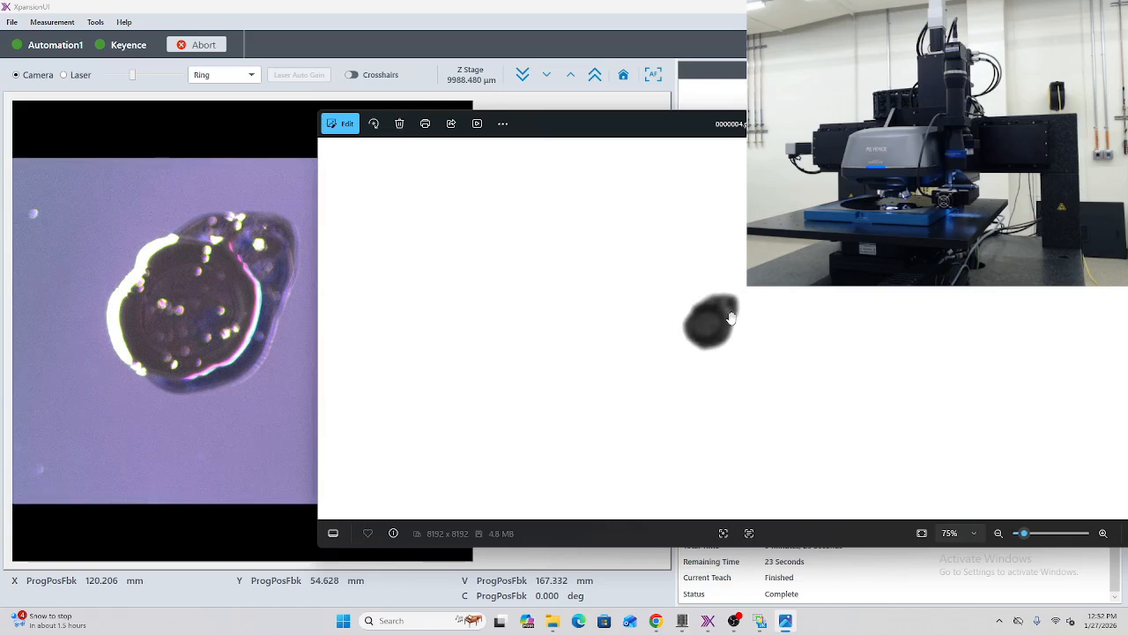
scroll(731, 318, up, 5)
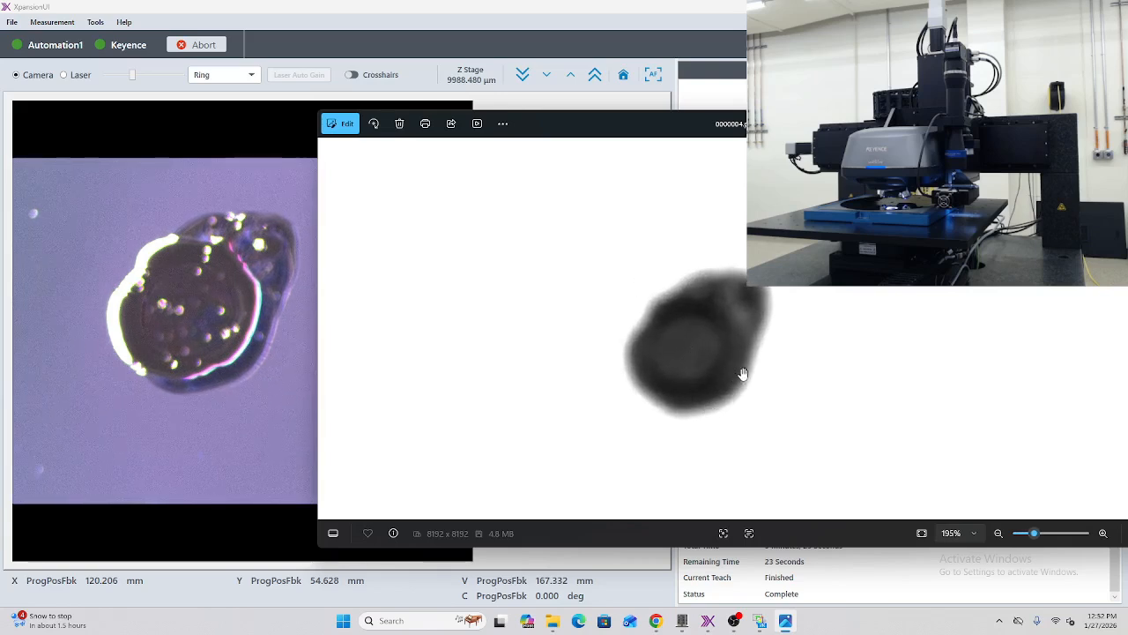
Step: Switch to VK-X3000 MultiFileAnalyzer and examine the 3D height display of Defect_8 from several angles, leaving it unsaved
click(760, 621)
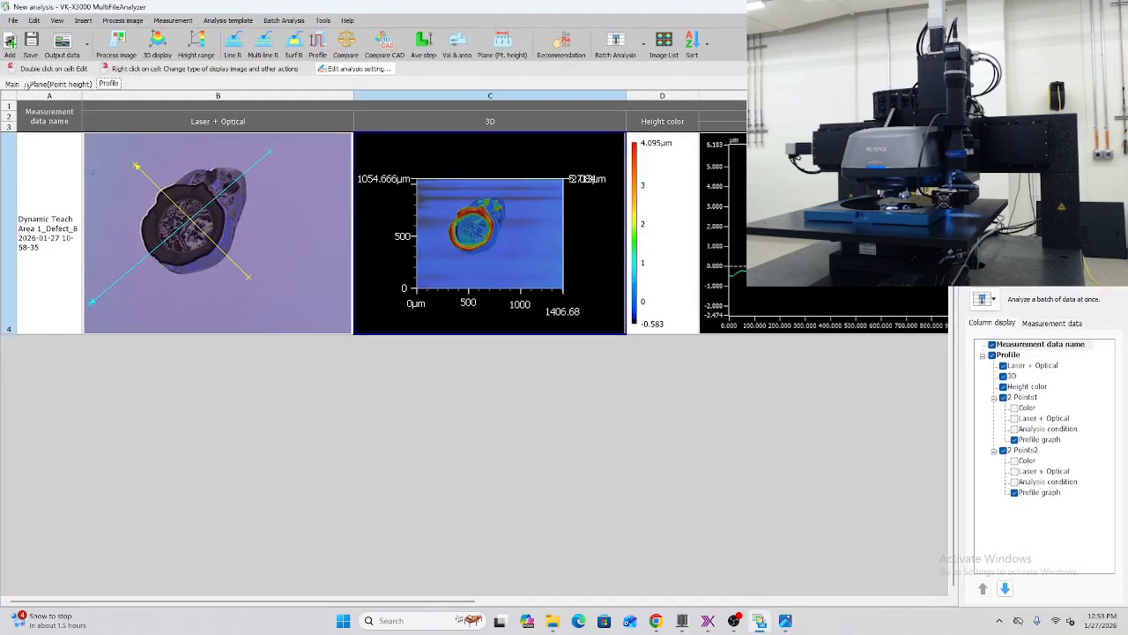
click(12, 84)
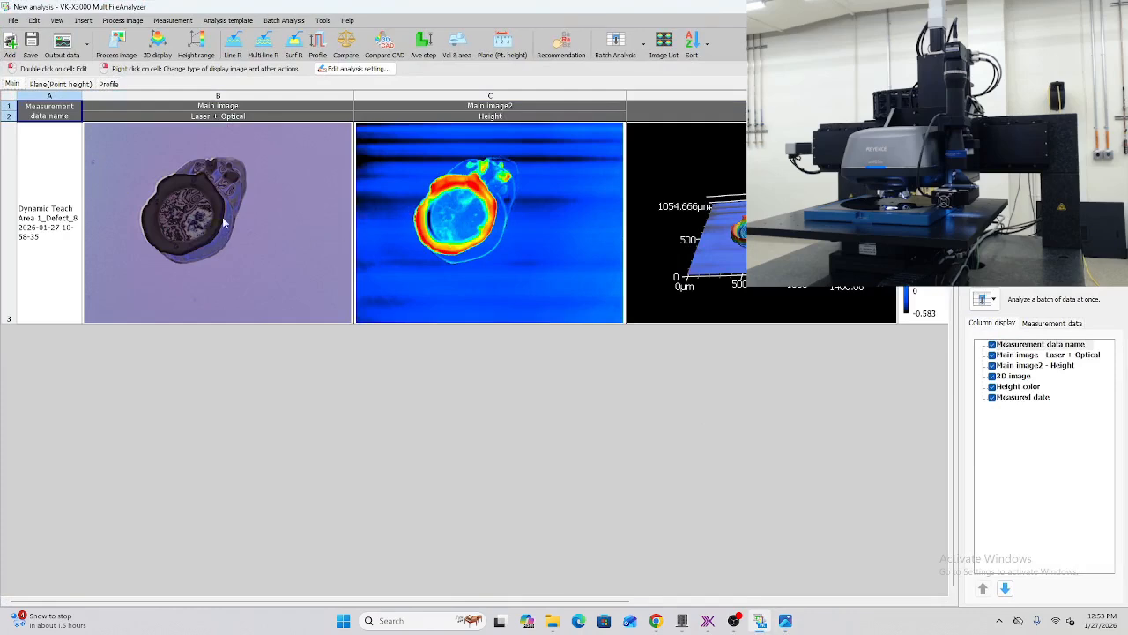
double_click(723, 243)
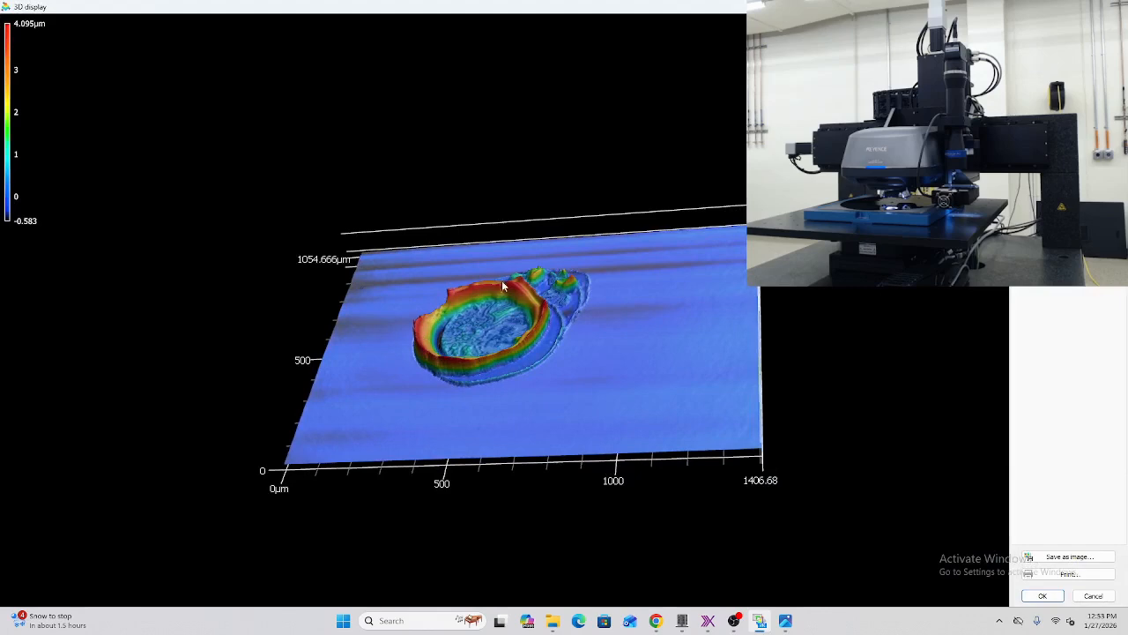
drag(461, 325, 534, 316)
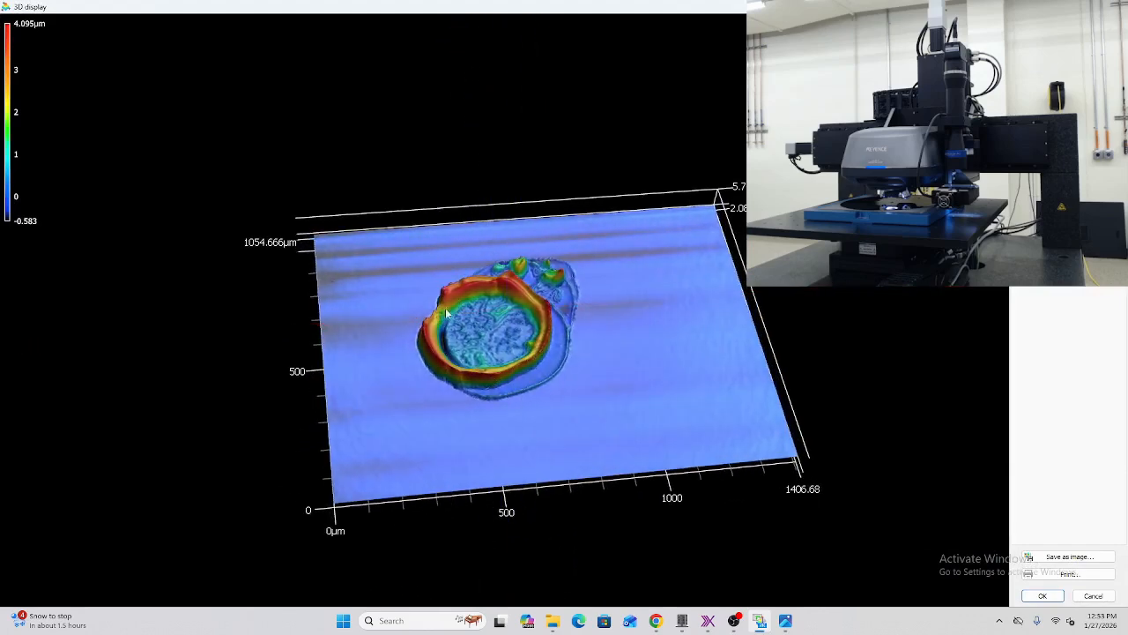
drag(568, 295, 499, 312)
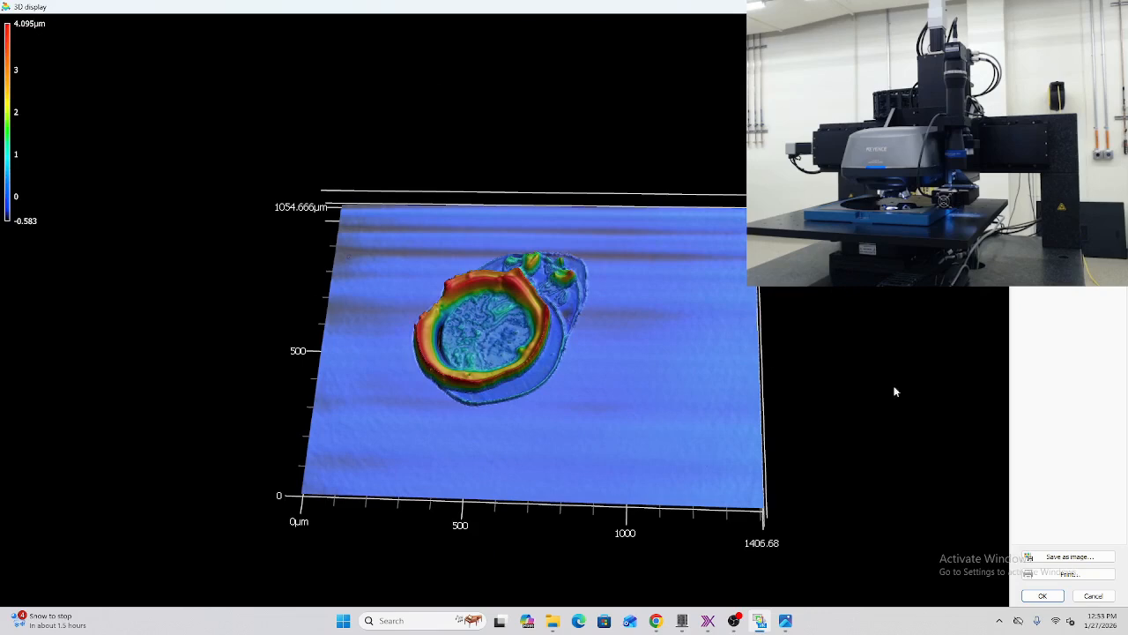
click(1094, 596)
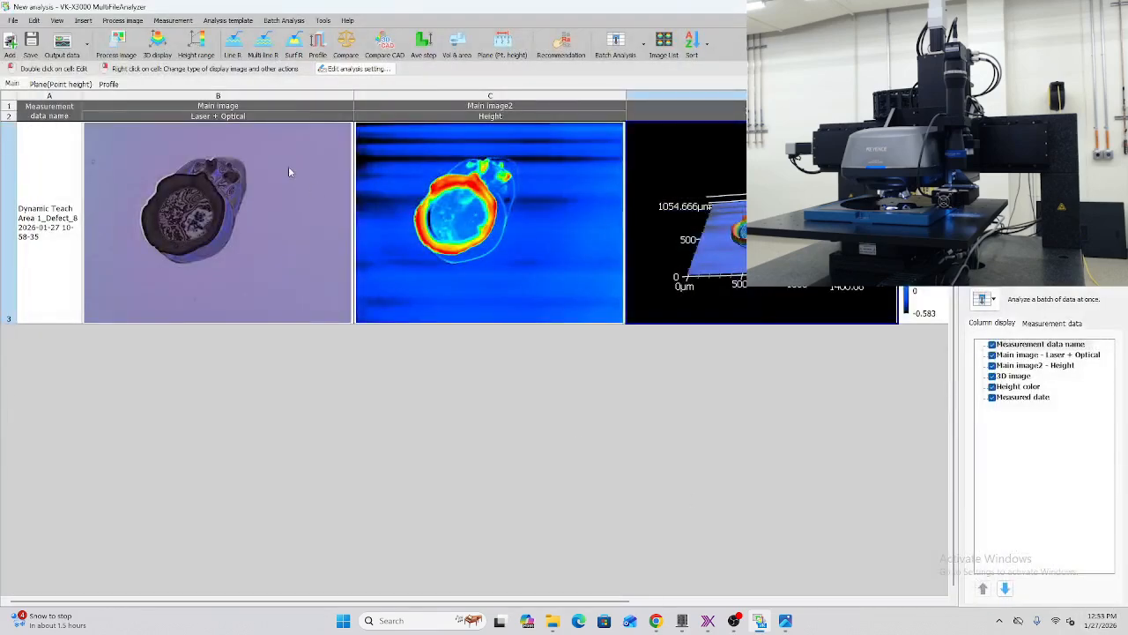
Step: Examine the Plane (Point height) measurements and Profile results of Defect_8, and return to XpansionUI
click(61, 83)
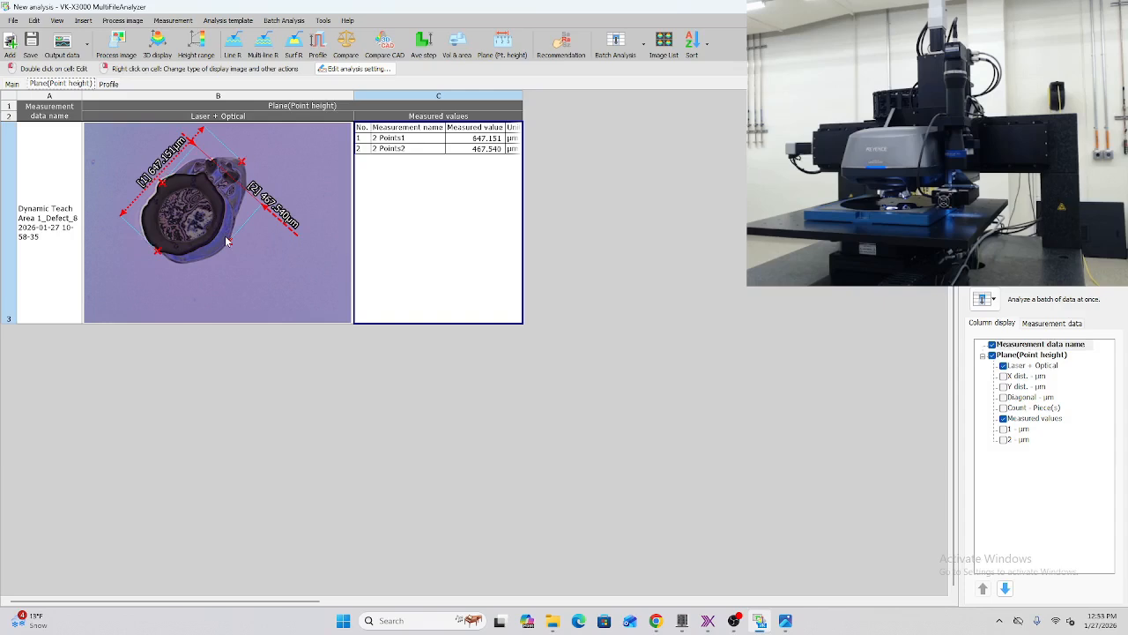
click(108, 84)
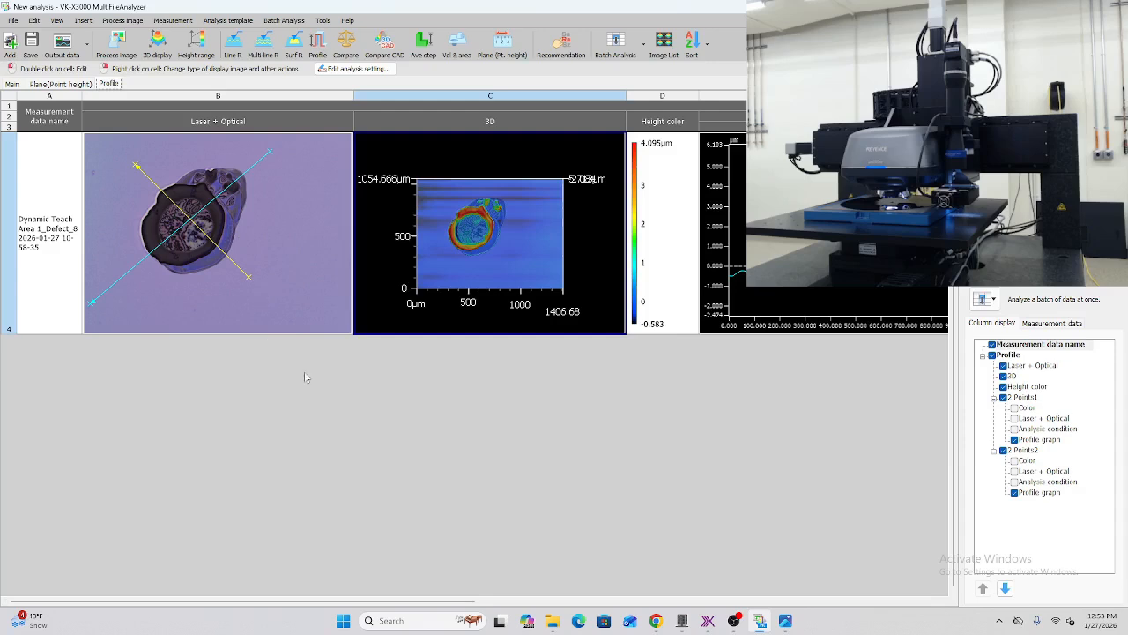
drag(443, 600, 504, 567)
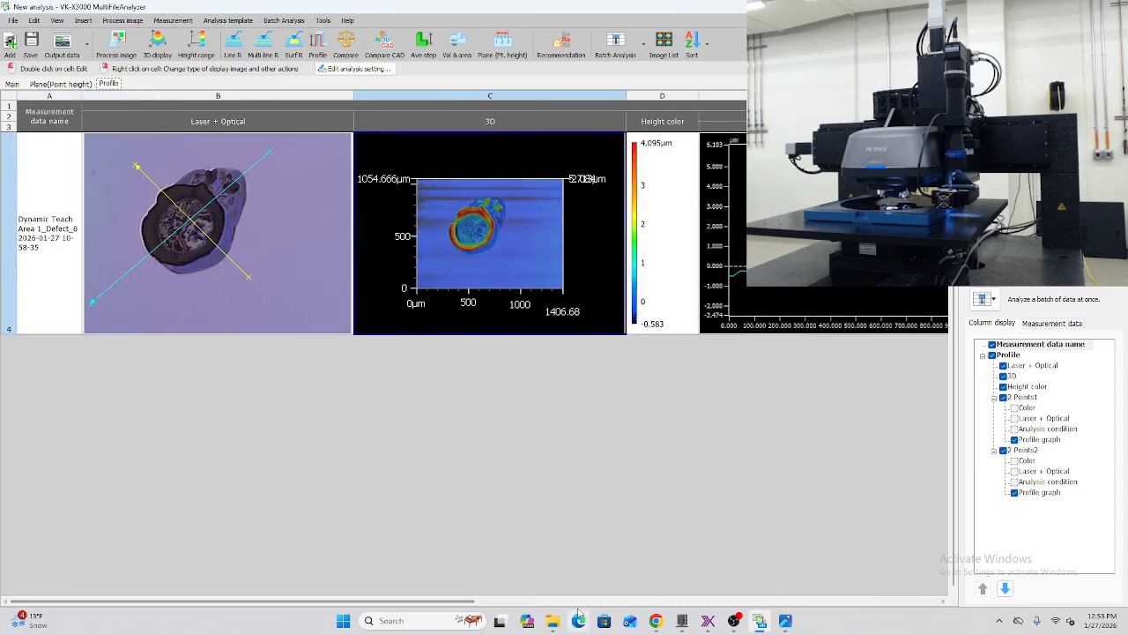
click(708, 620)
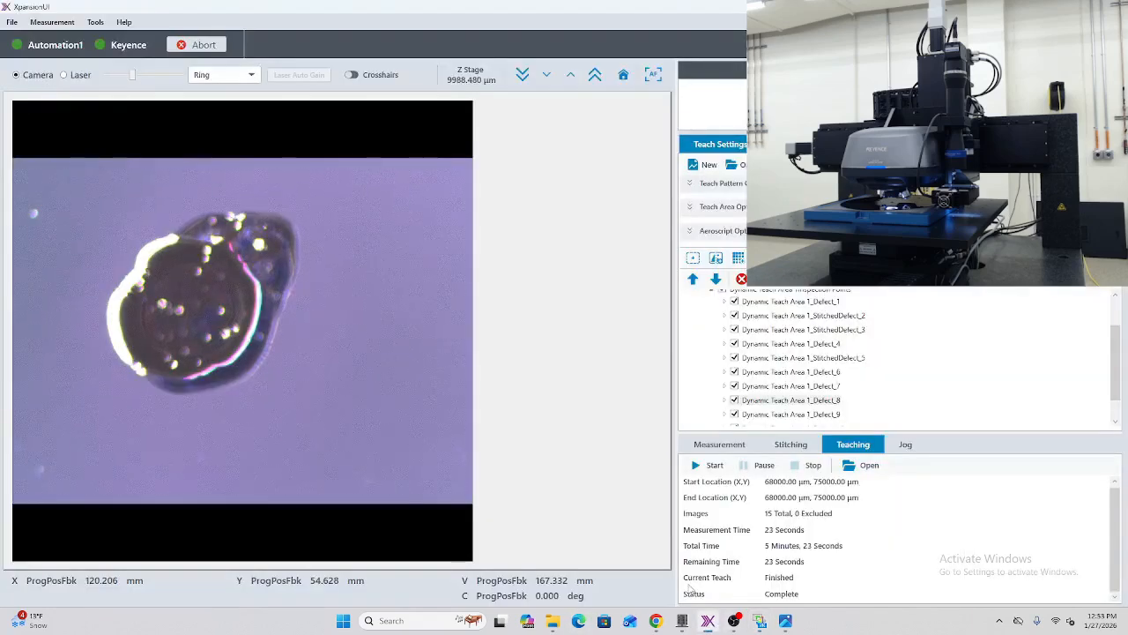